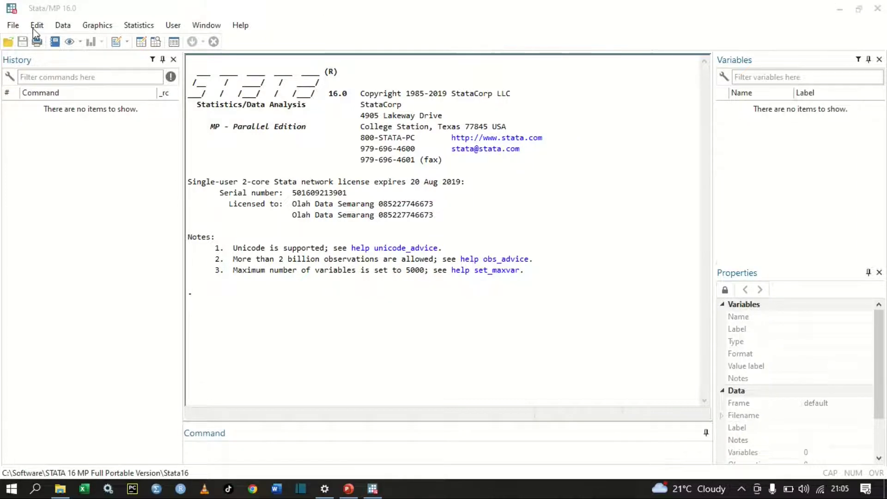
- Load the bpwide.dta example dataset installed with Stata, then close the Viewer
left_click(13, 26)
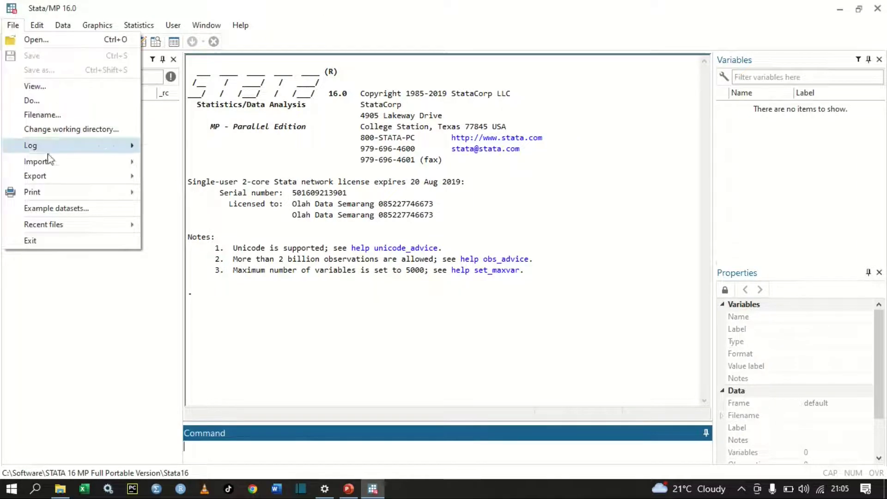
left_click(66, 216)
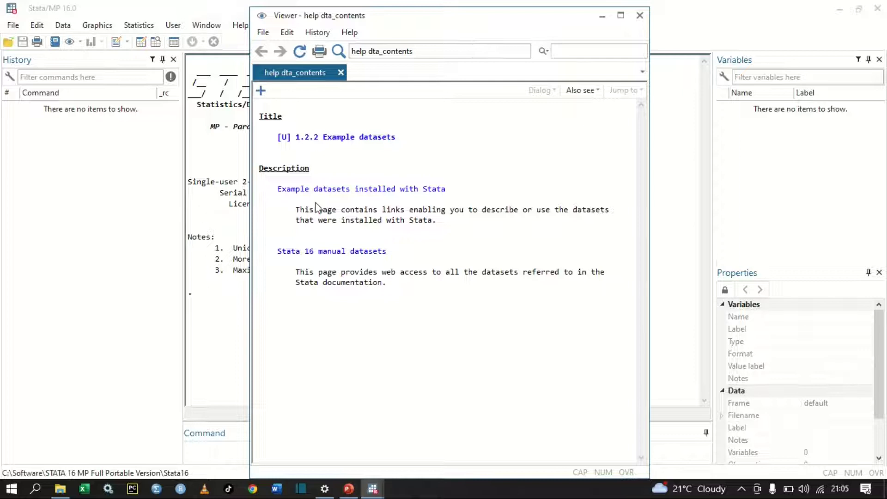
left_click(411, 190)
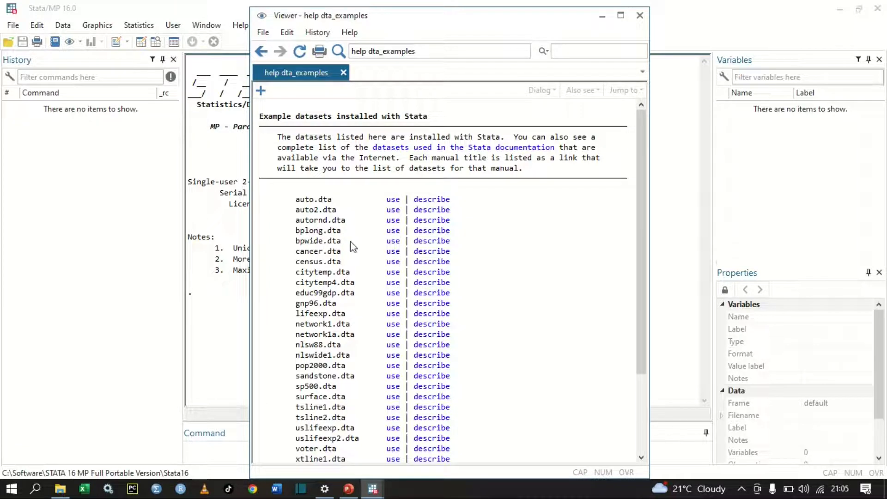
left_click(396, 245)
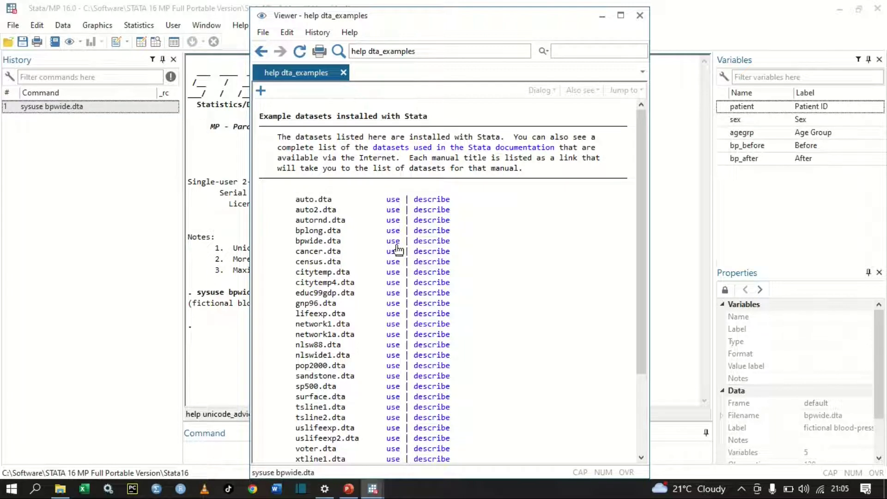
left_click(638, 18)
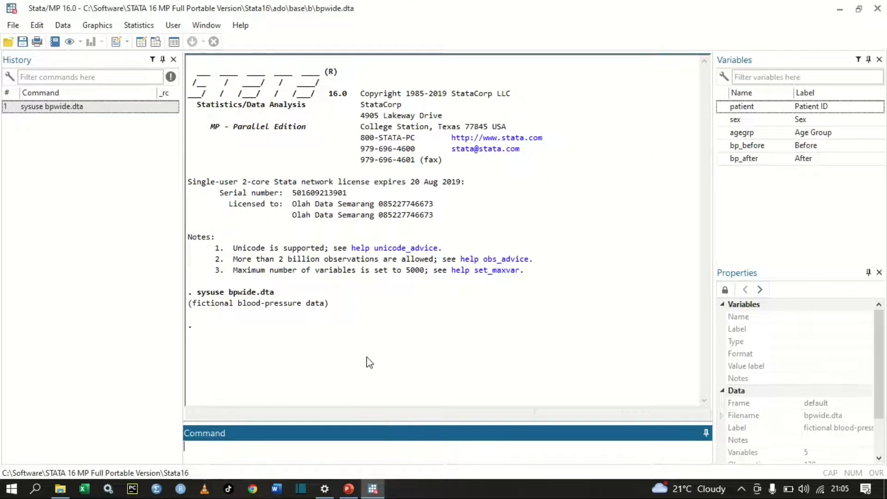
- Run describe to list bpwide.dta's 120 observations and 5 variables
type("desc")
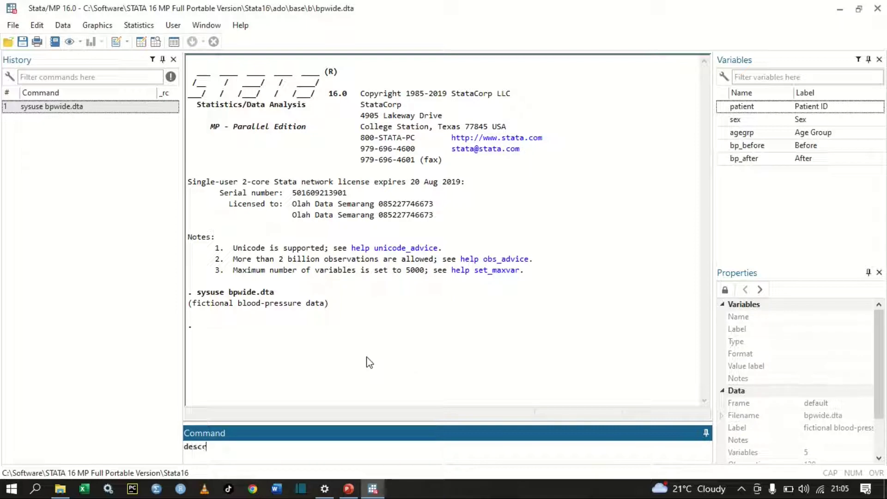
type("ribe")
key("Return")
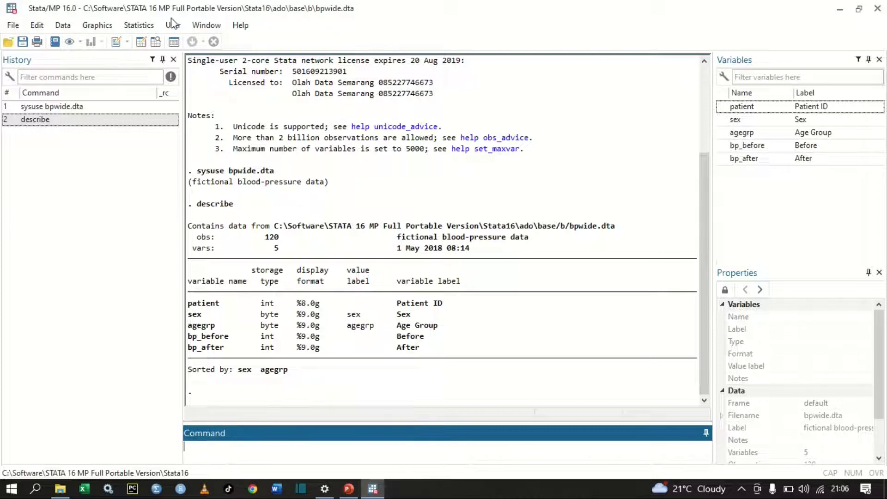
left_click(156, 43)
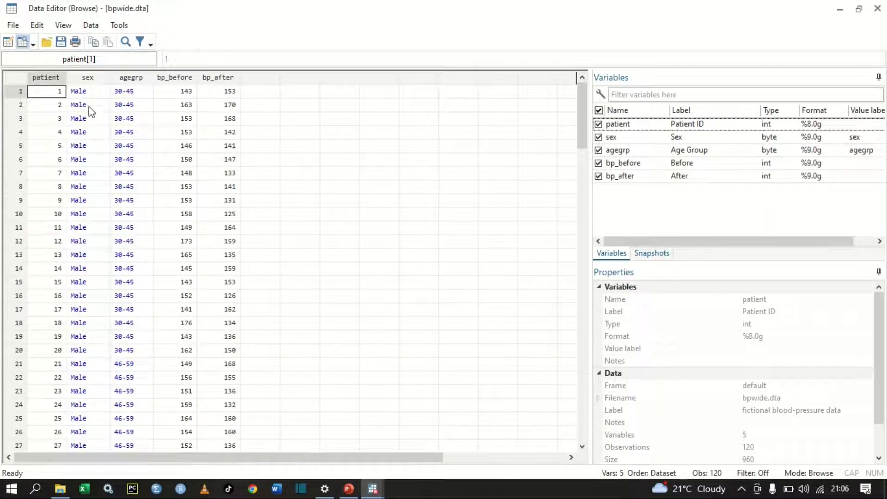
scroll(90, 106, "down", 2)
scroll(130, 116, "down", 8)
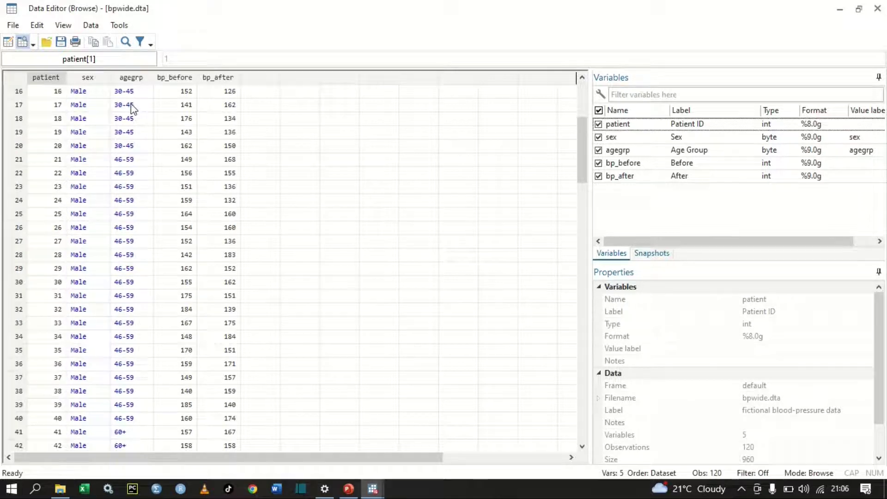
scroll(133, 128, "down", 10)
scroll(134, 125, "up", 2)
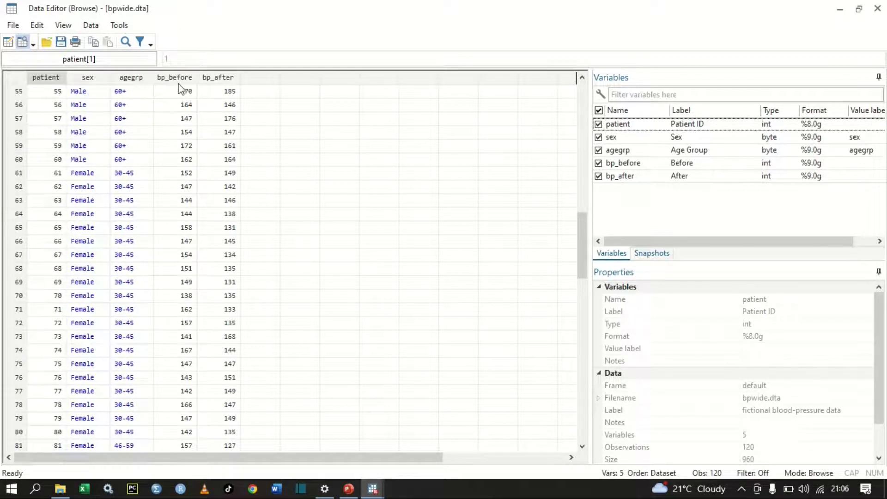
scroll(179, 98, "down", 10)
scroll(179, 99, "up", 3)
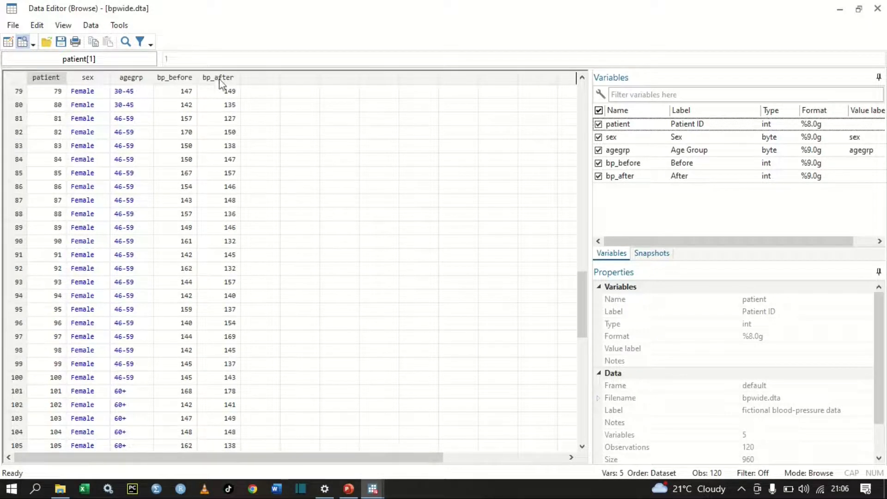
scroll(227, 83, "down", 6)
scroll(223, 93, "up", 18)
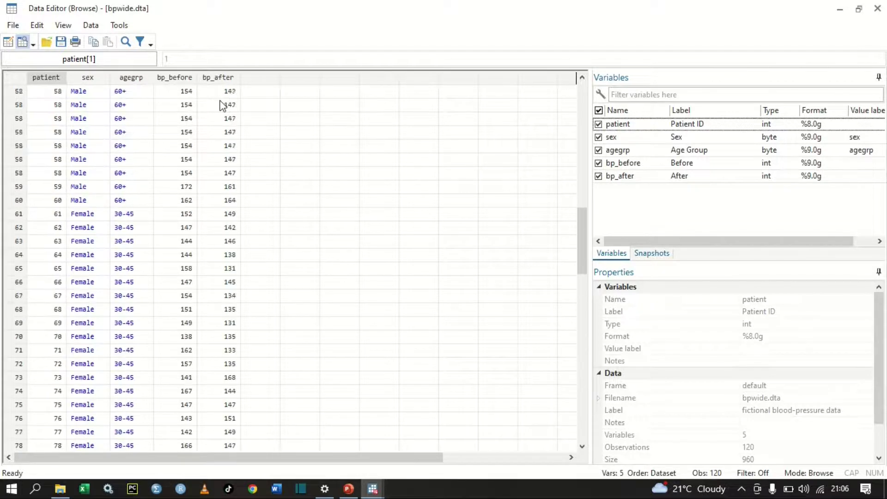
scroll(223, 105, "up", 13)
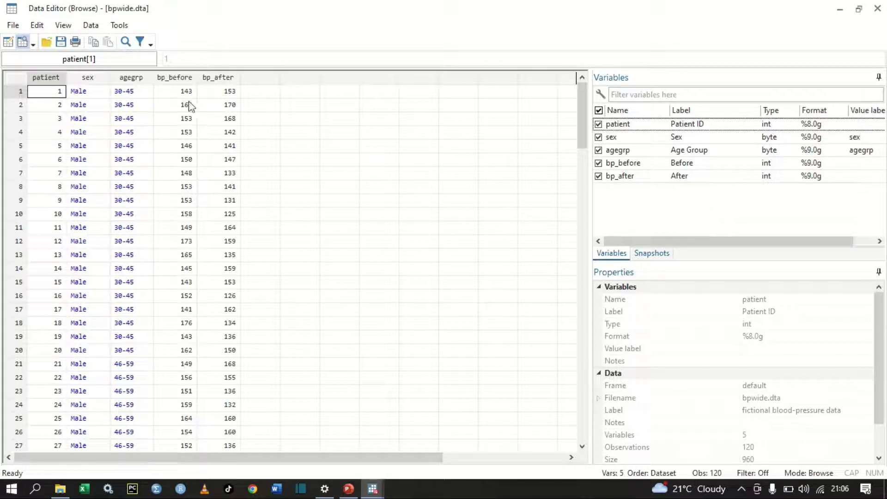
scroll(189, 102, "down", 3)
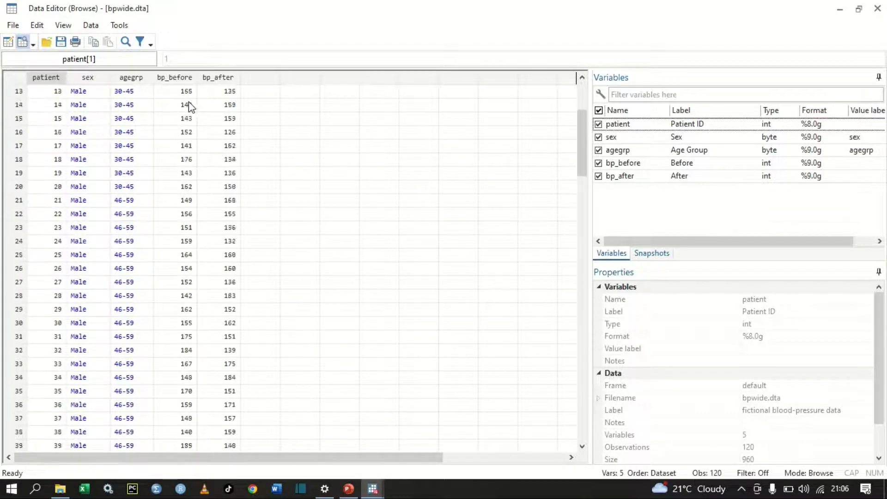
scroll(188, 102, "up", 3)
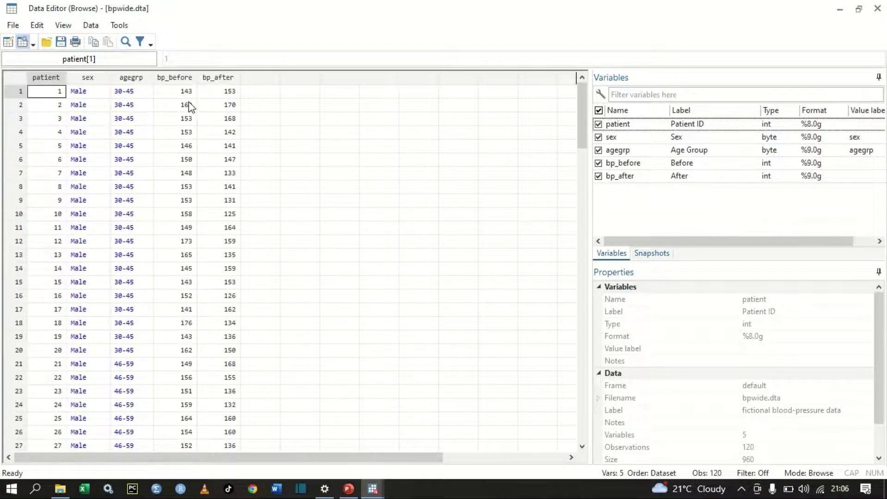
scroll(189, 103, "down", 20)
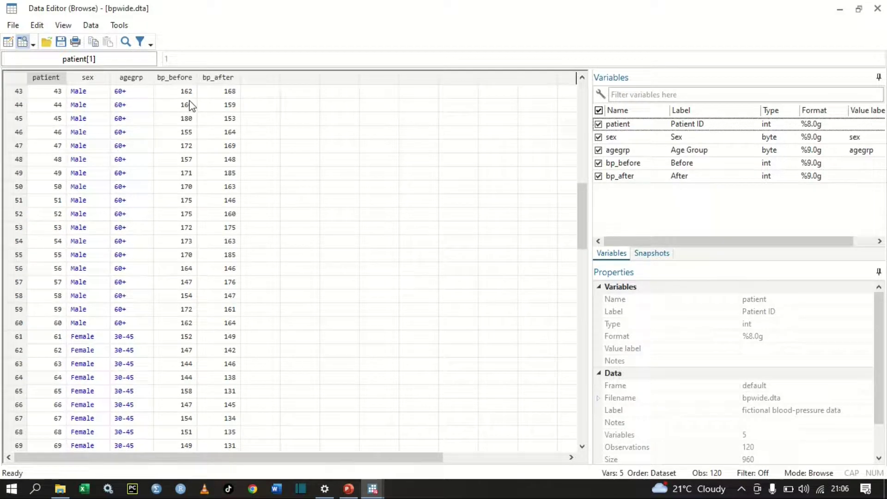
scroll(189, 104, "up", 9)
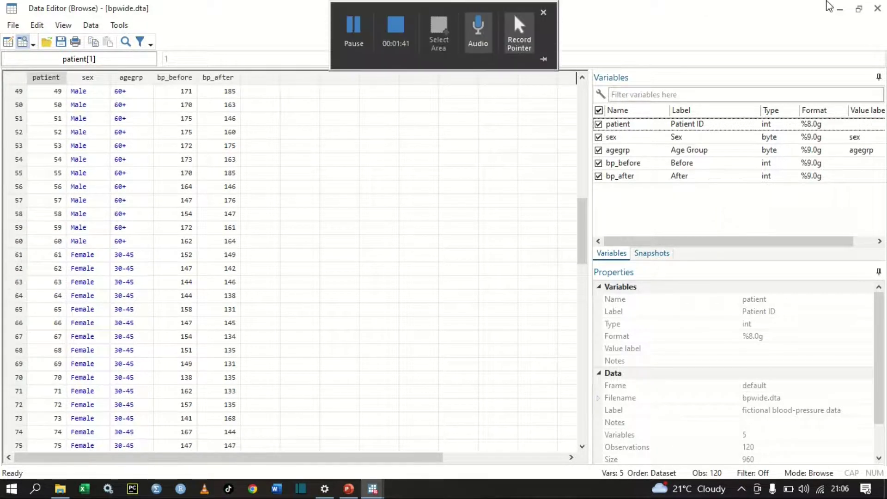
left_click(840, 9)
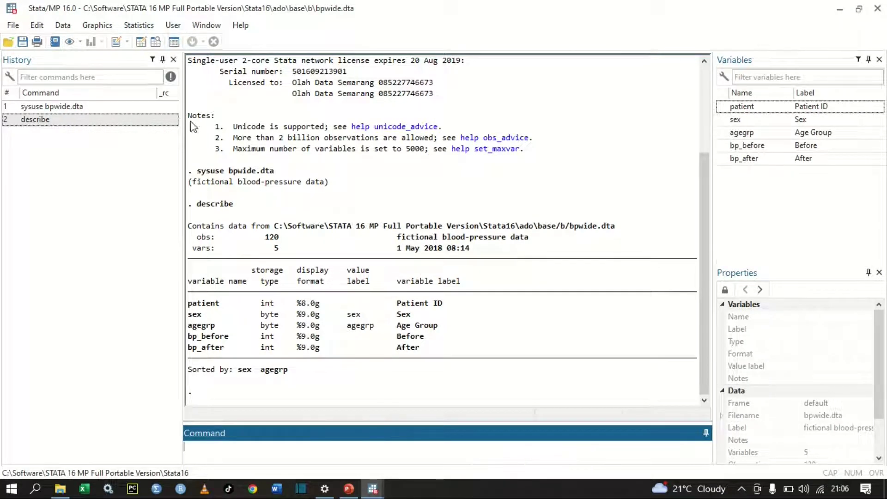
- Go to Statistics > Summaries, tables, and tests > Classical tests of hypotheses
left_click(139, 25)
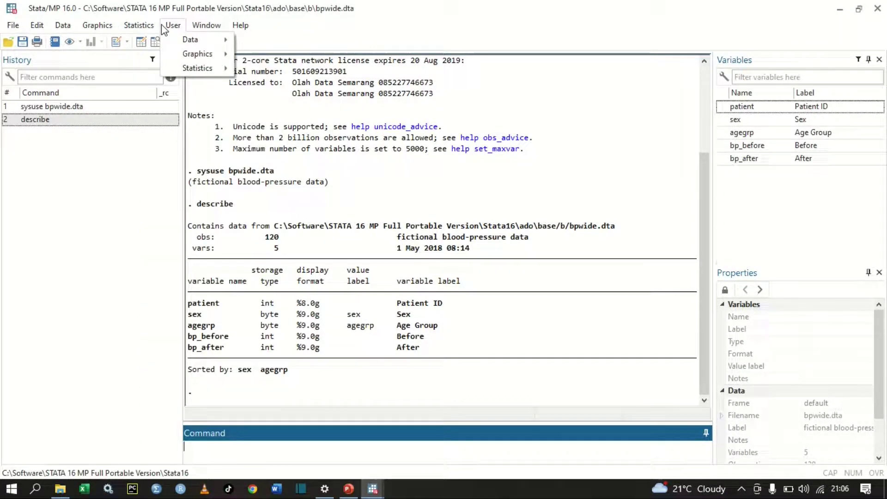
mouse_move(220, 40)
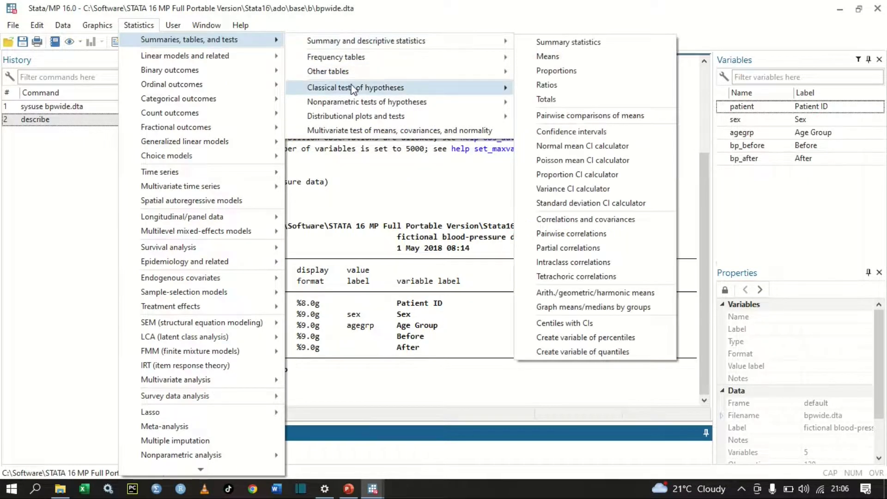
mouse_move(353, 88)
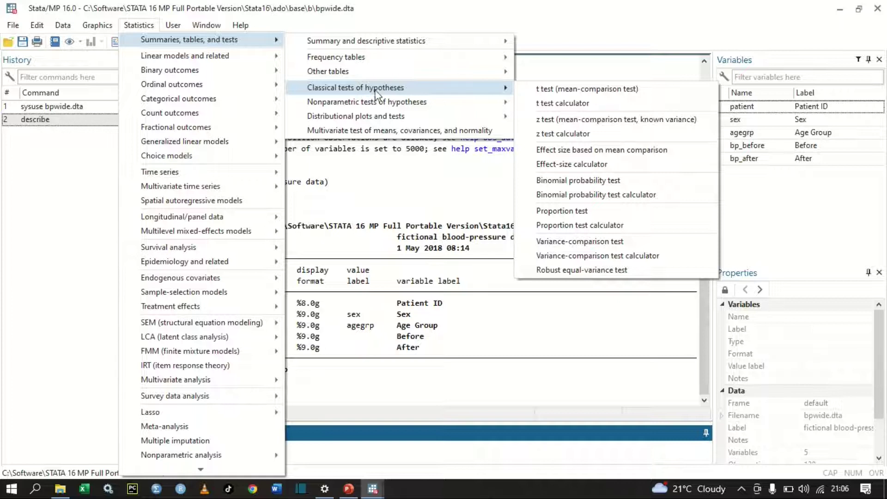
- Submit a two-sample t test with variable bp_before and group variable sex
left_click(579, 91)
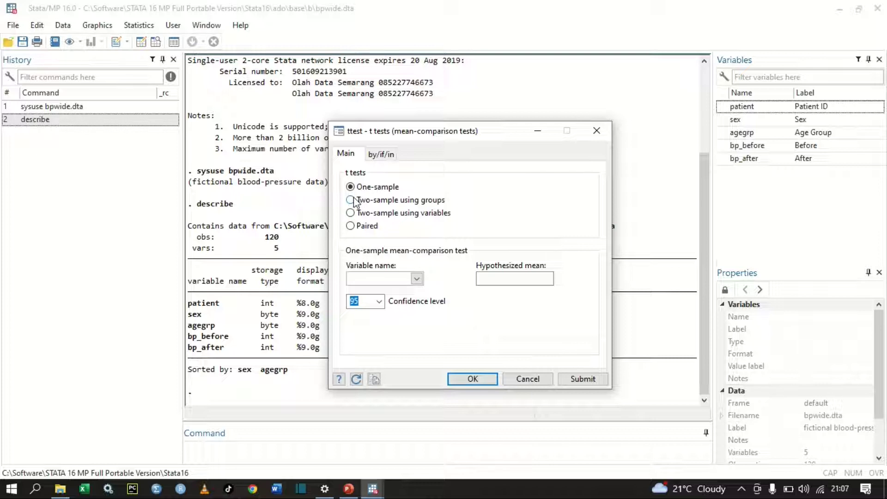
left_click(351, 200)
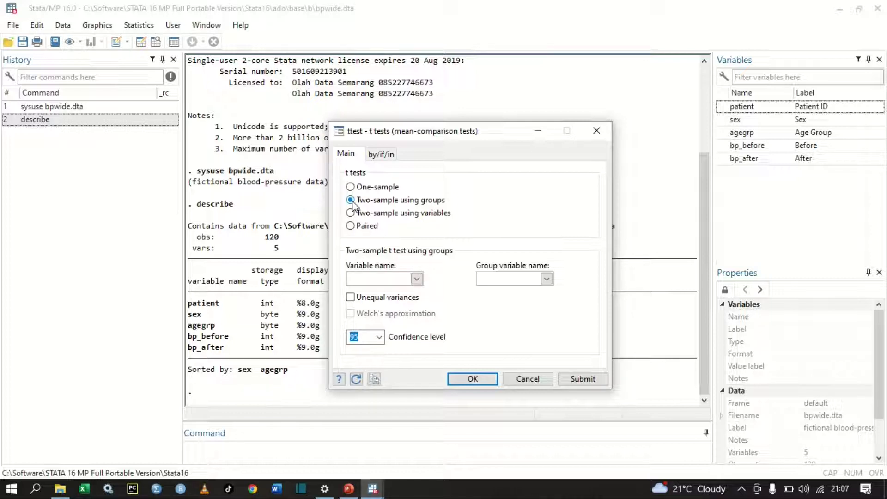
left_click(417, 278)
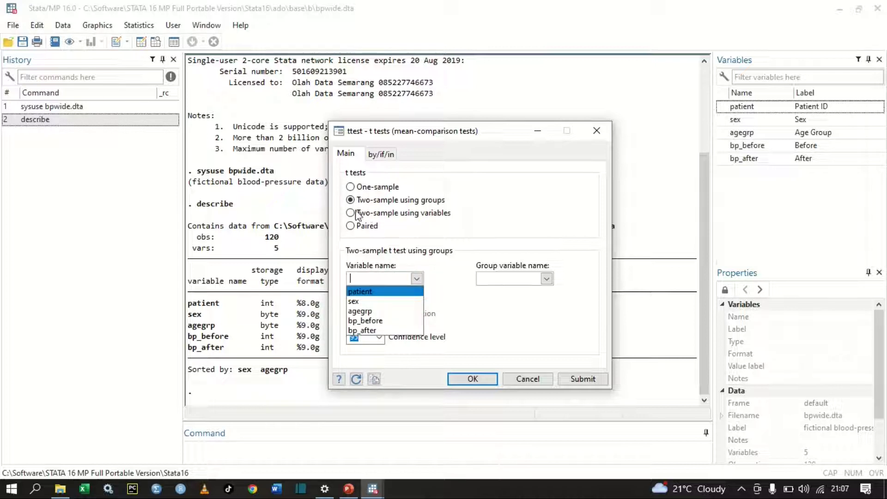
left_click(387, 324)
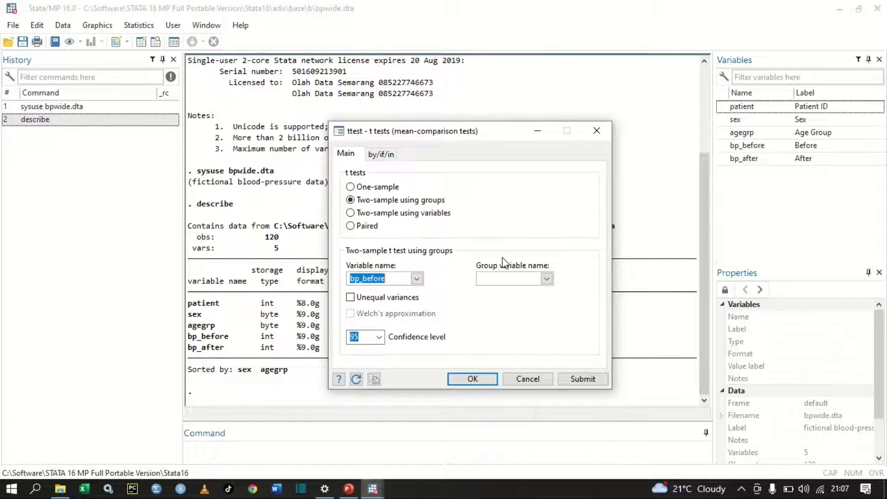
left_click(547, 279)
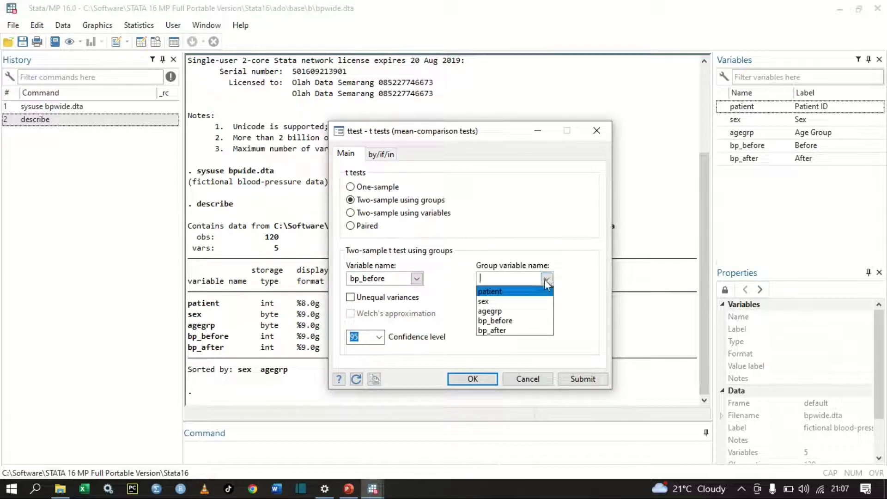
left_click(518, 303)
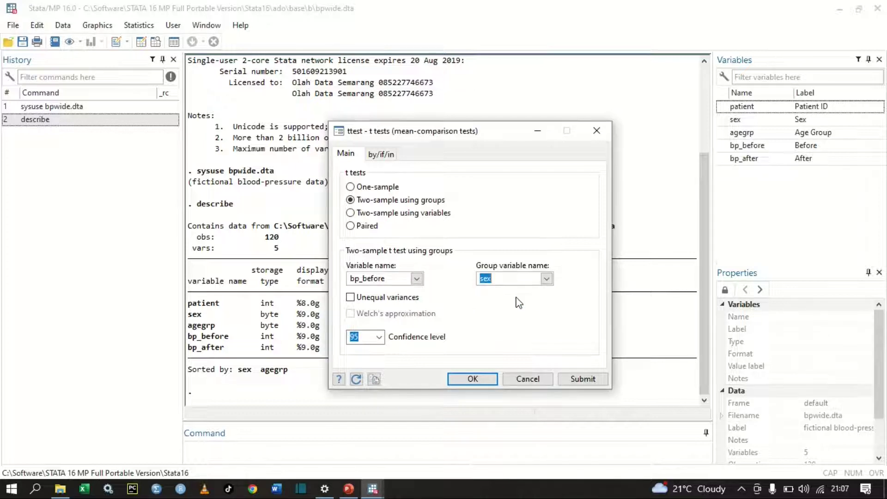
left_click(370, 342)
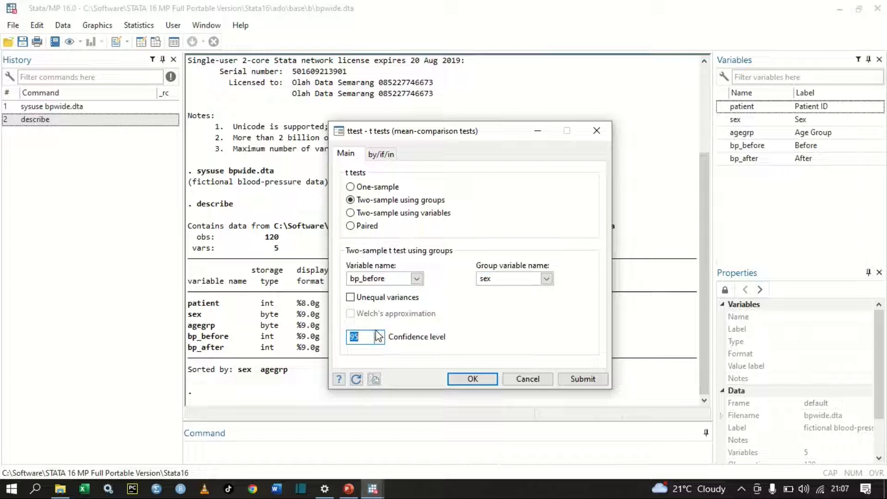
left_click(582, 380)
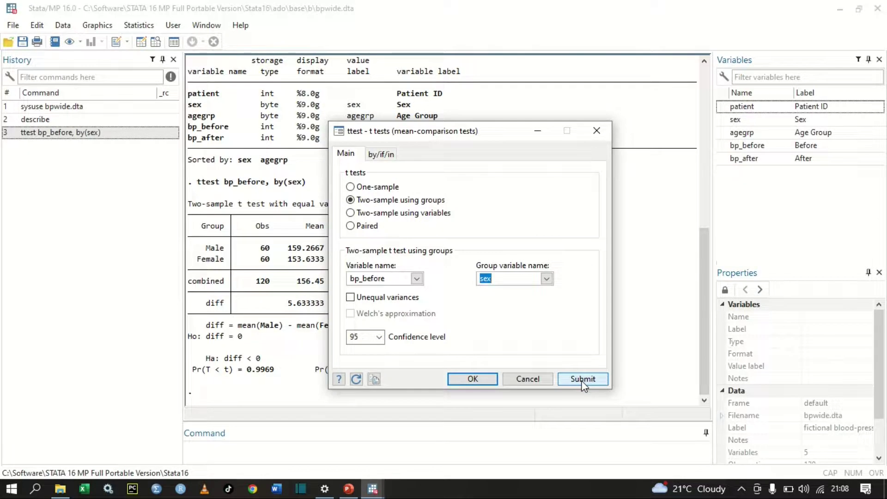
- Minimize the ttest dialog to show the full output: t = 2.7848, 118 df
left_click(538, 131)
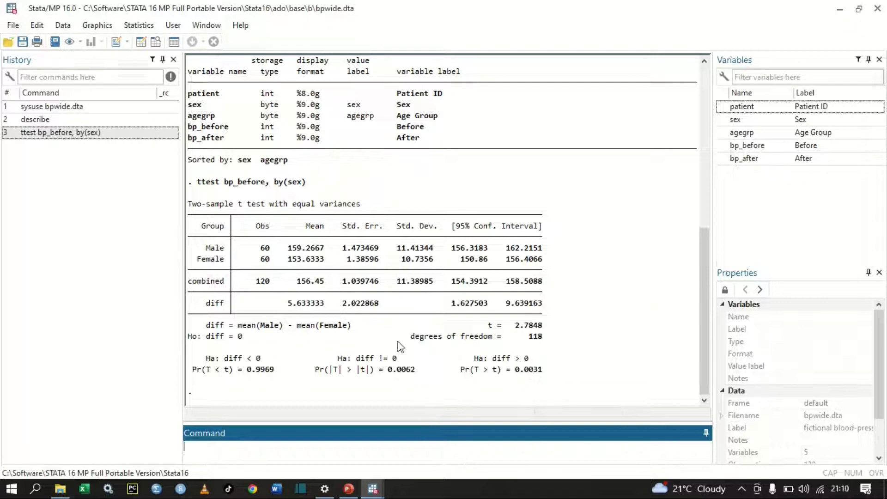
left_click_drag(325, 358, 334, 370)
left_click(334, 369)
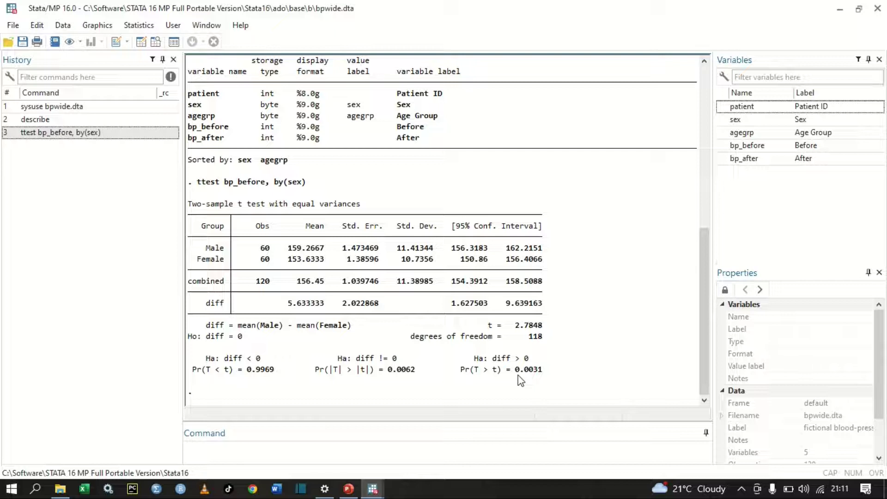
- Copy the echoed ttest bp_before, by(sex) command into the Command window and rerun it
scroll(347, 284, "up", 5)
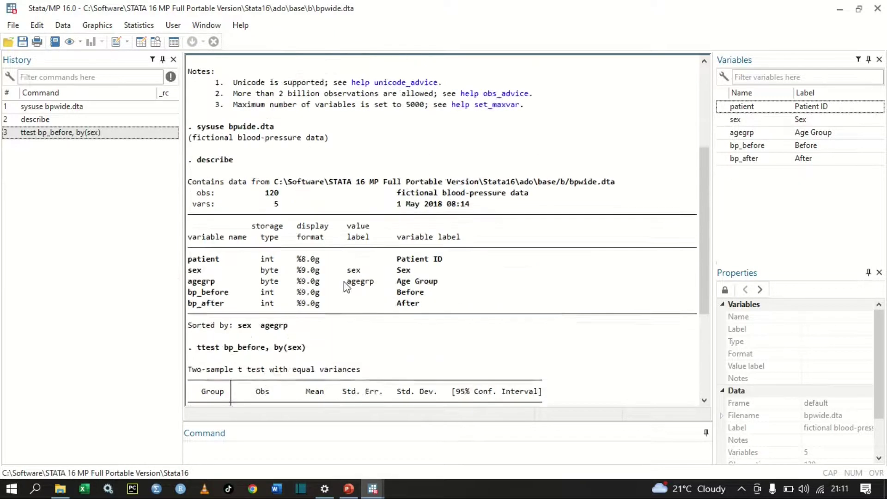
scroll(346, 284, "up", 4)
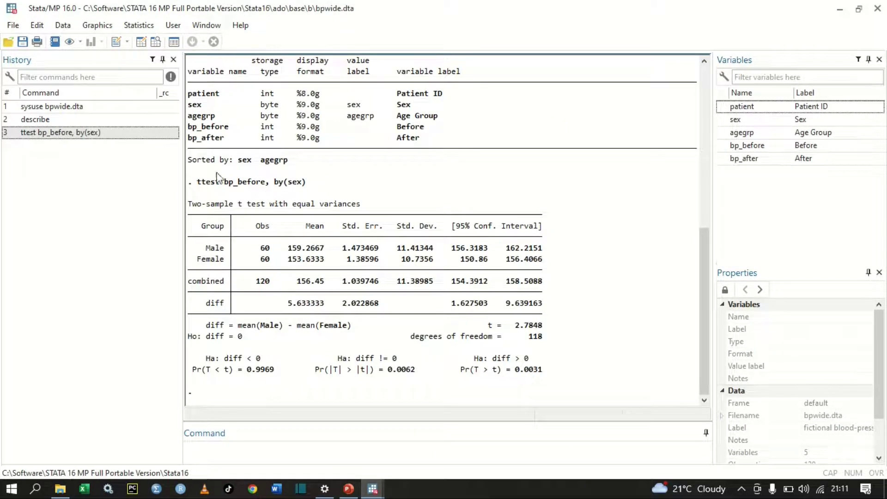
left_click_drag(322, 186, 199, 183)
key("ctrl+c")
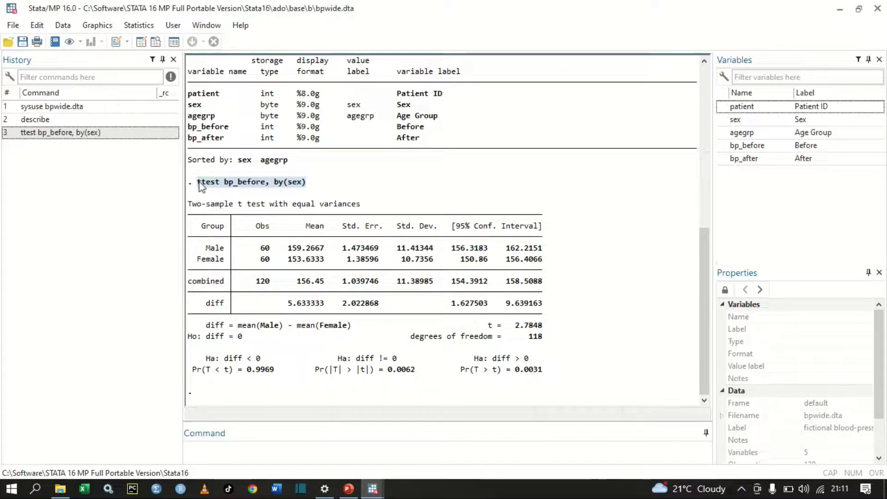
left_click(244, 452)
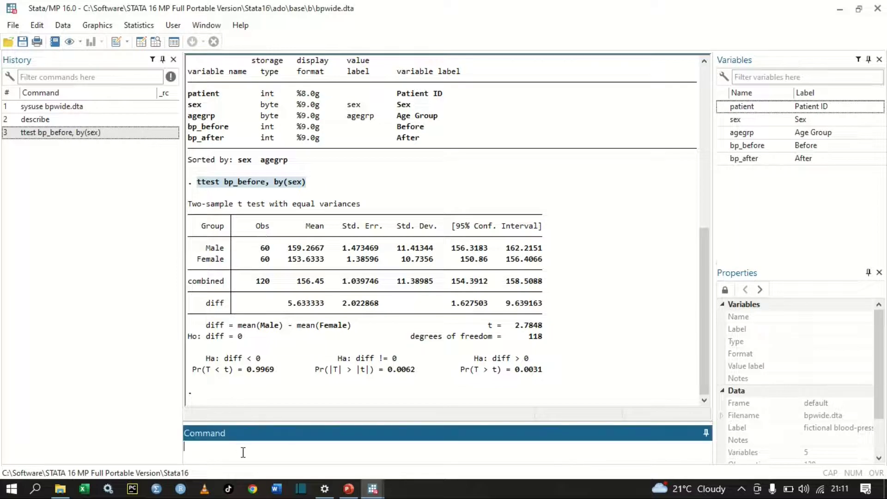
key("ctrl+v")
key("Return")
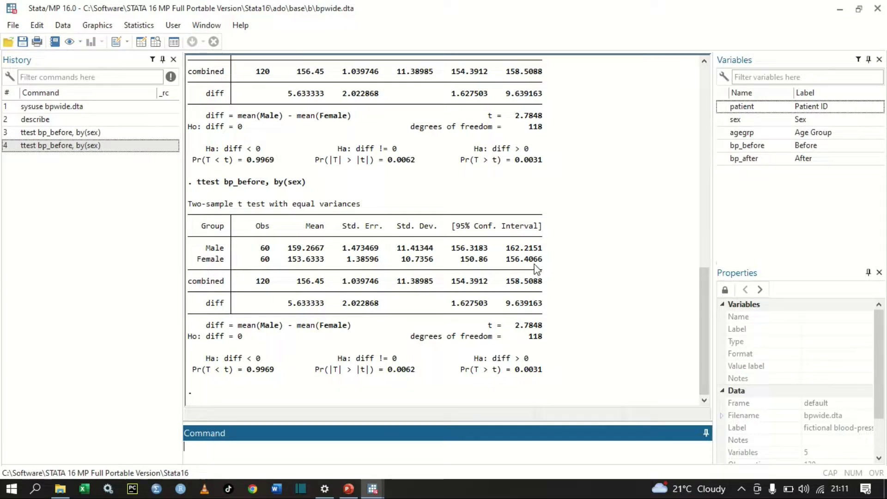
scroll(381, 321, "up", 2)
scroll(416, 318, "up", 3)
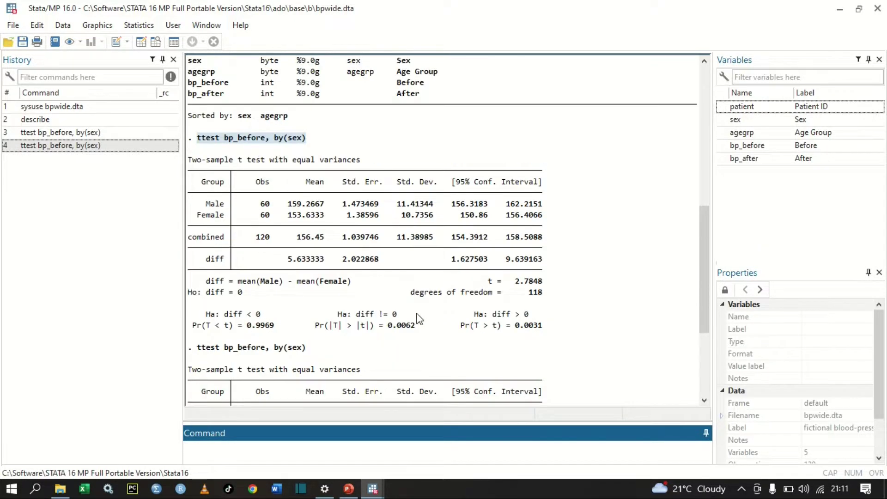
scroll(417, 317, "down", 5)
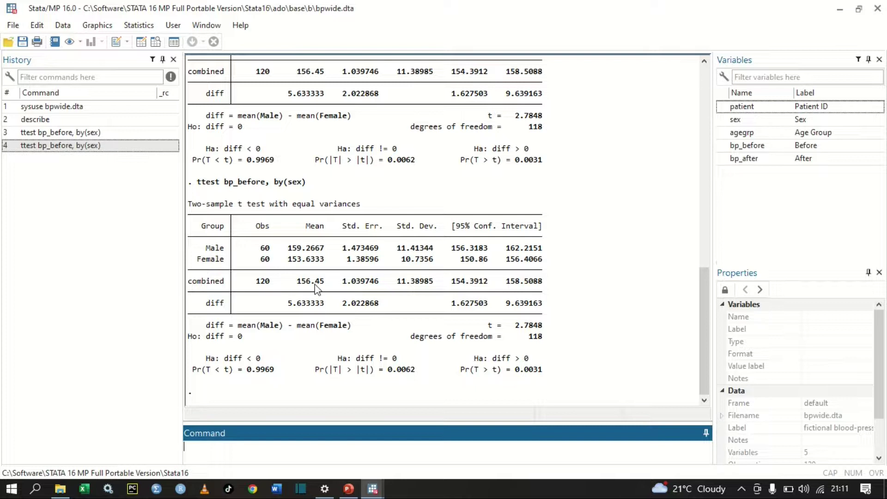